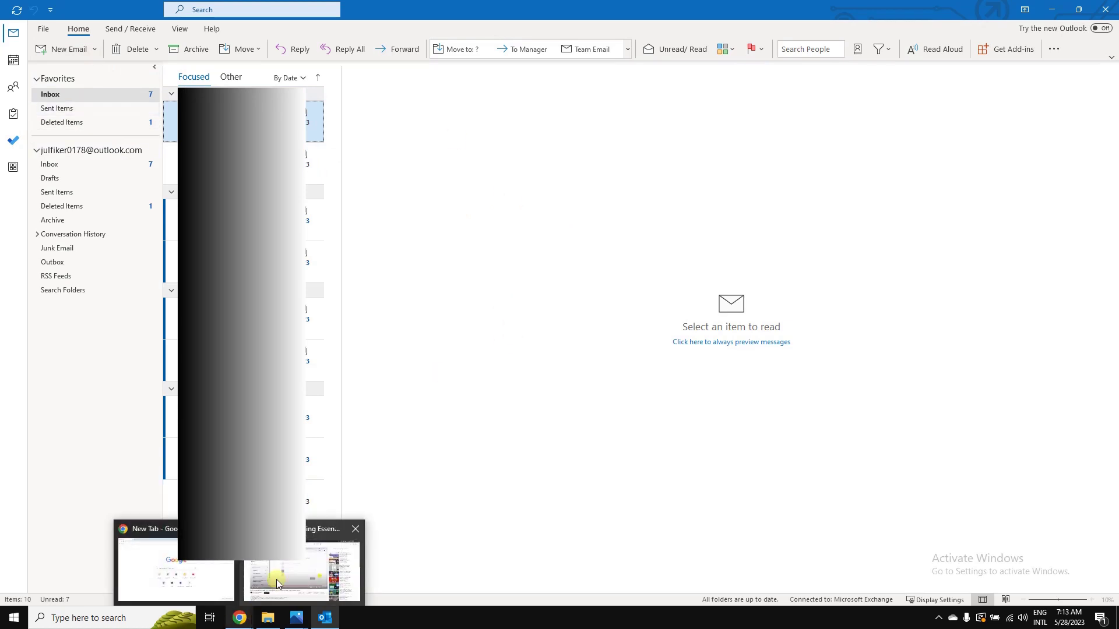
- Capture the YouTube video's embed preview as Screenshot (126), then return to Outlook
left_click(275, 582)
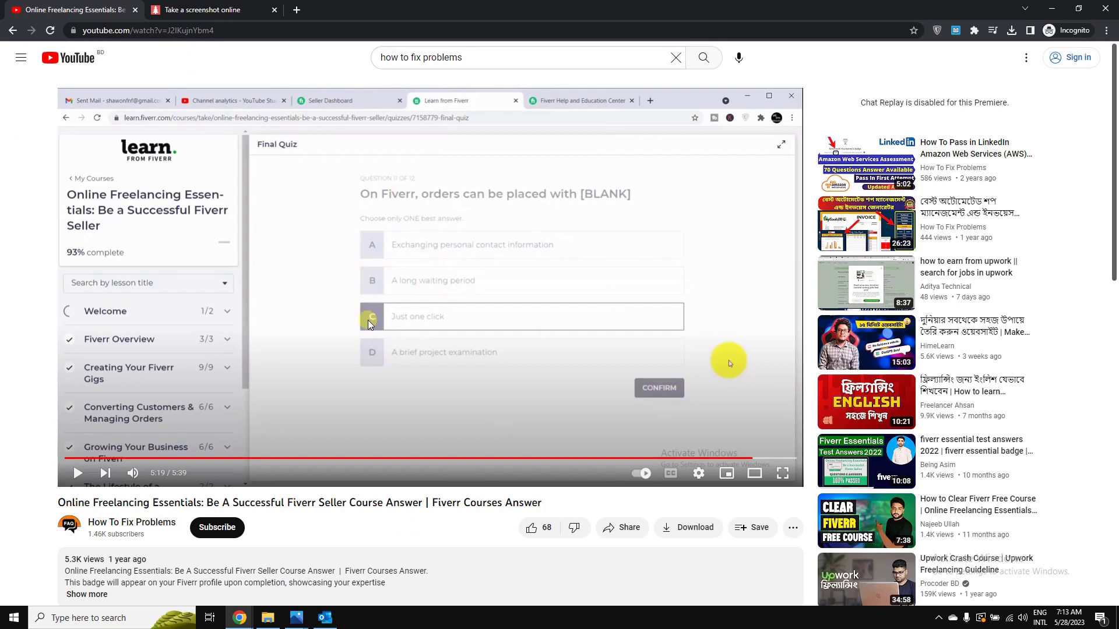
left_click(626, 531)
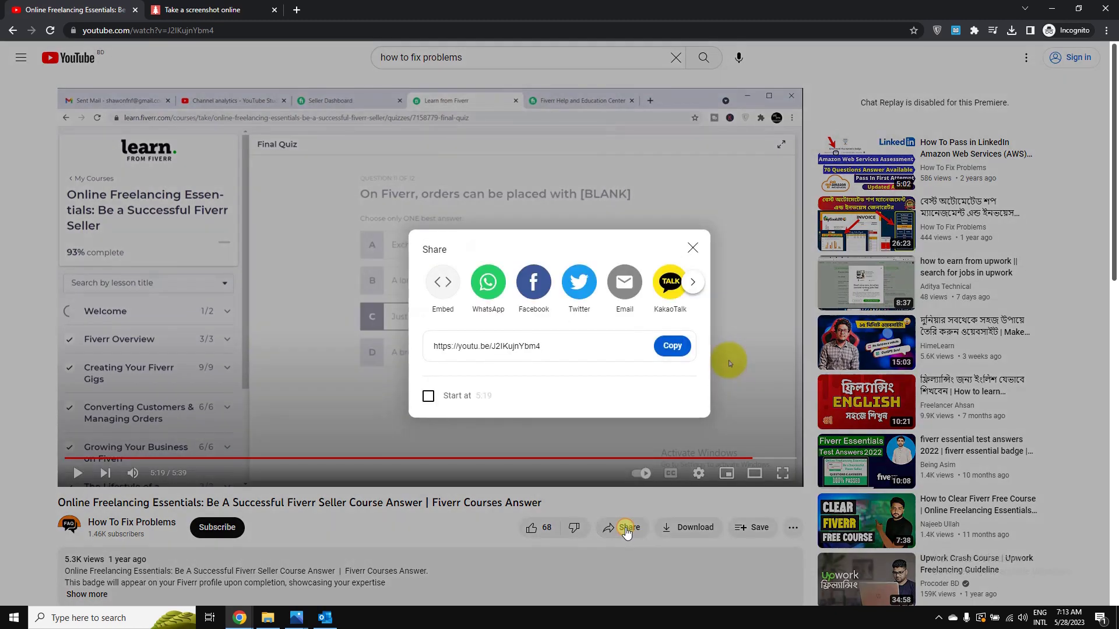
left_click(442, 283)
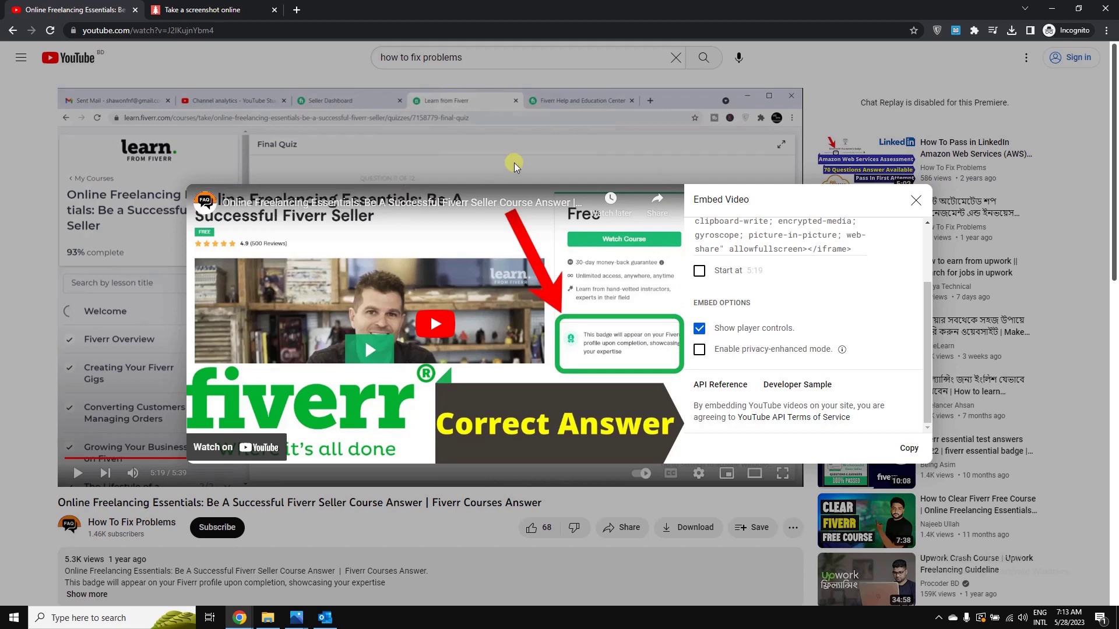
key("alt+Tab")
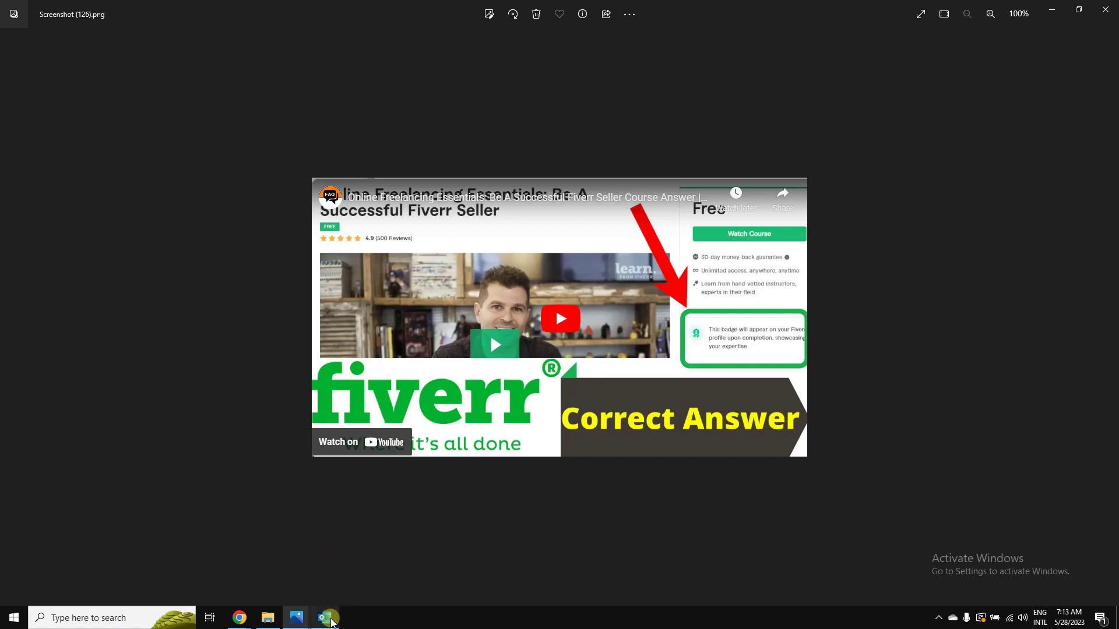
mouse_move(327, 618)
left_click(330, 551)
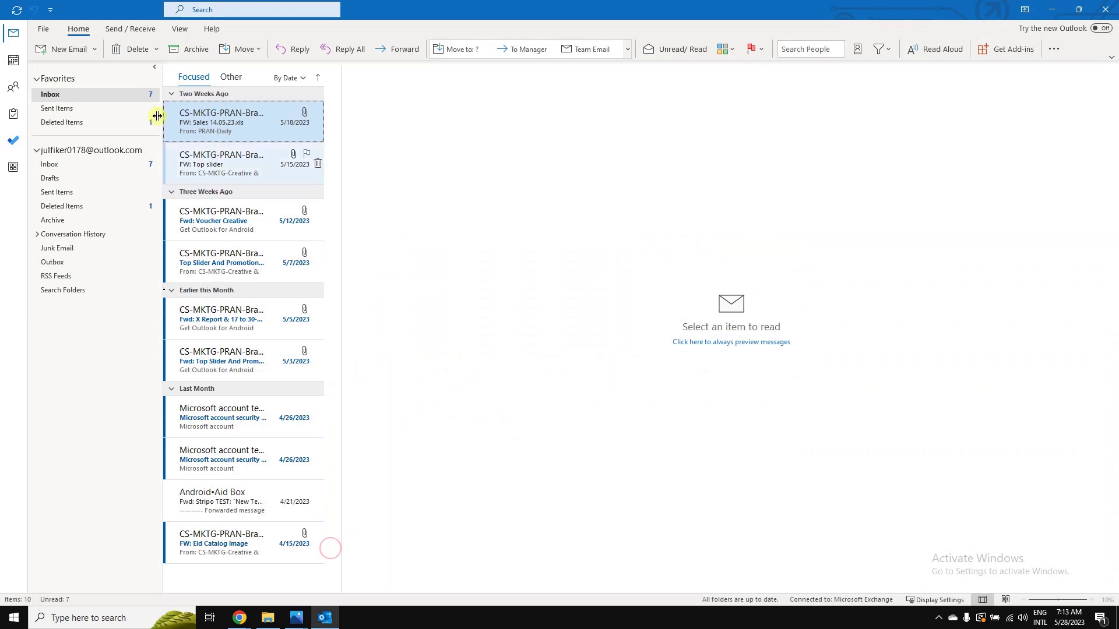
- Start a new email whose body line reads 'Please Watch the video'
left_click(57, 50)
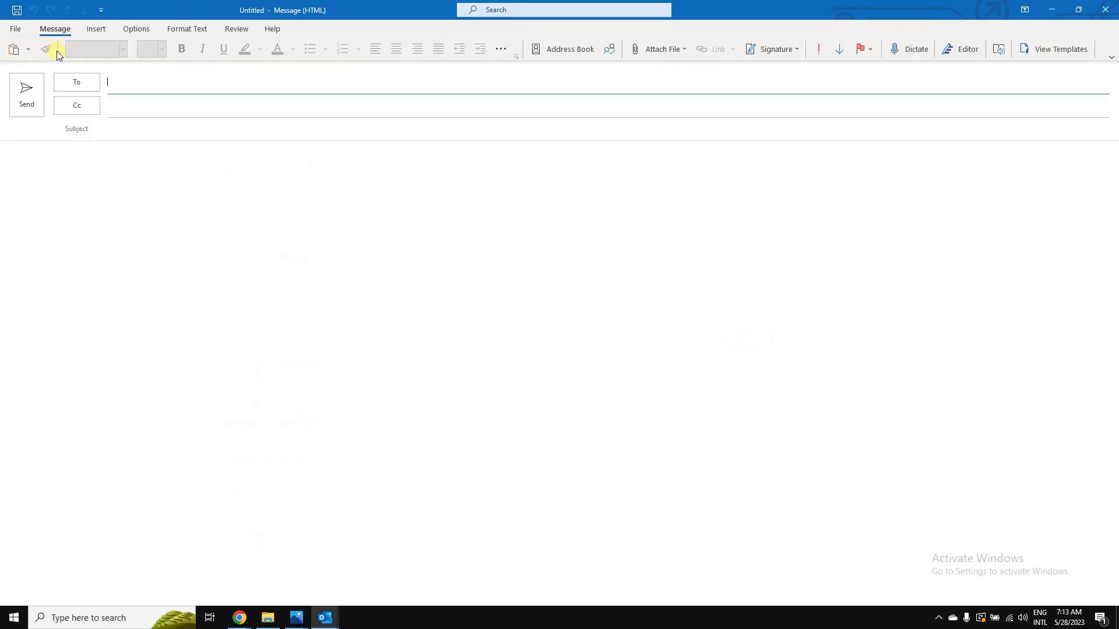
left_click(92, 165)
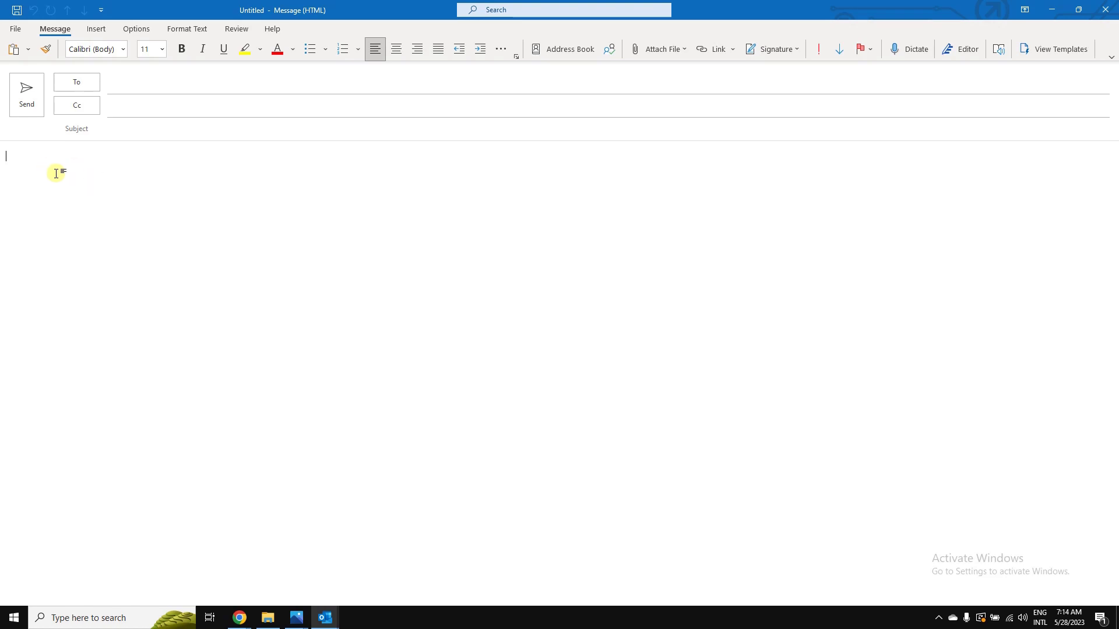
type("Please Watch the video")
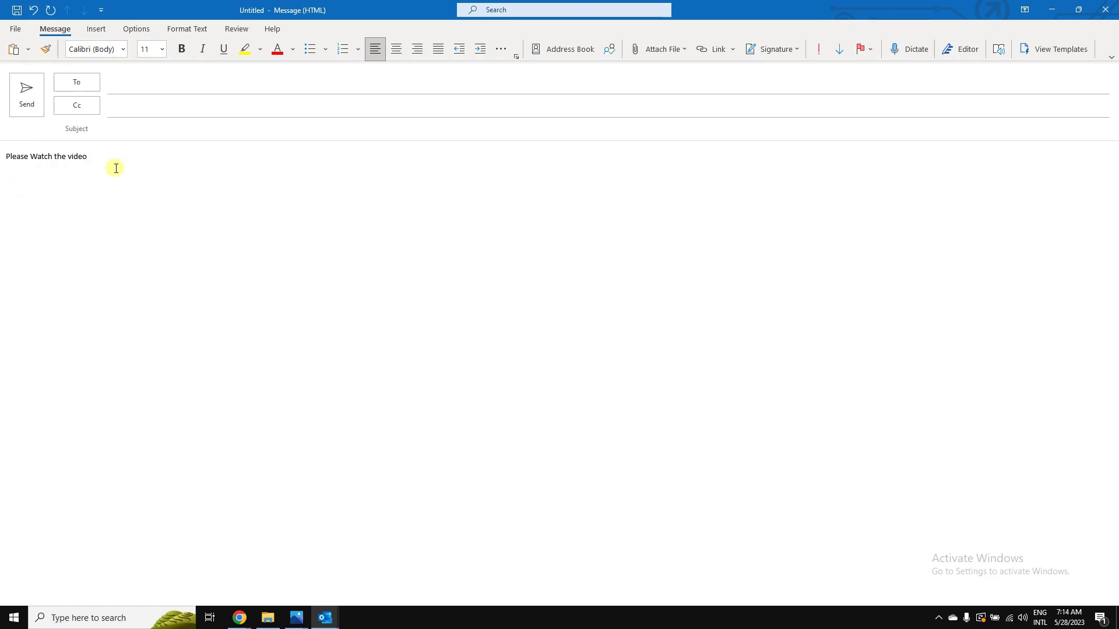
left_click(97, 30)
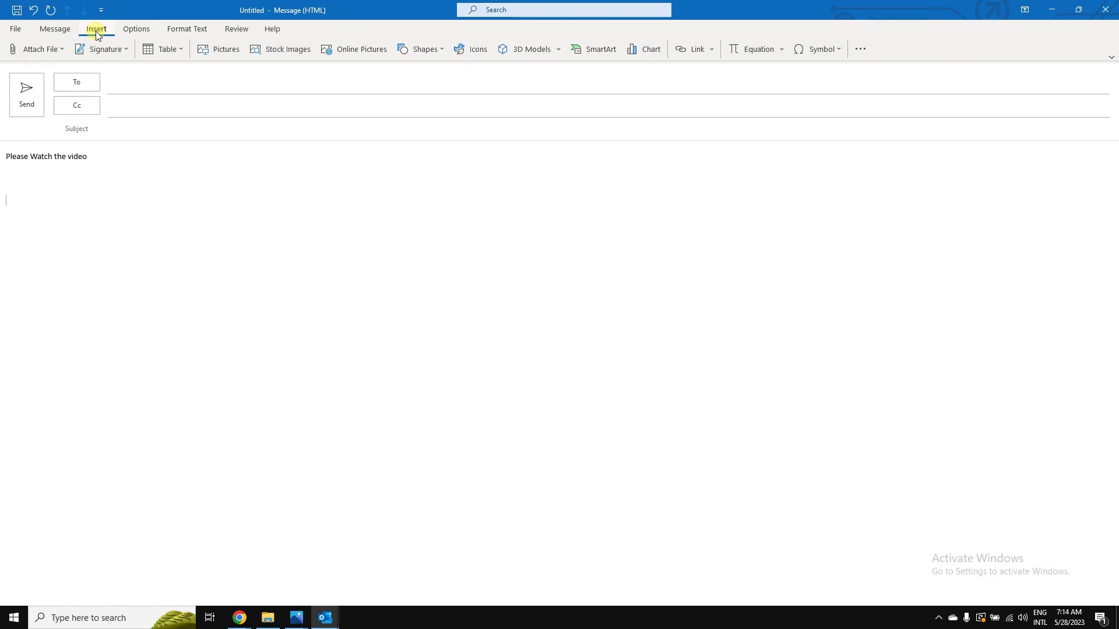
- Insert Screenshot (126) from Pictures\Screenshots below the body text
left_click(222, 52)
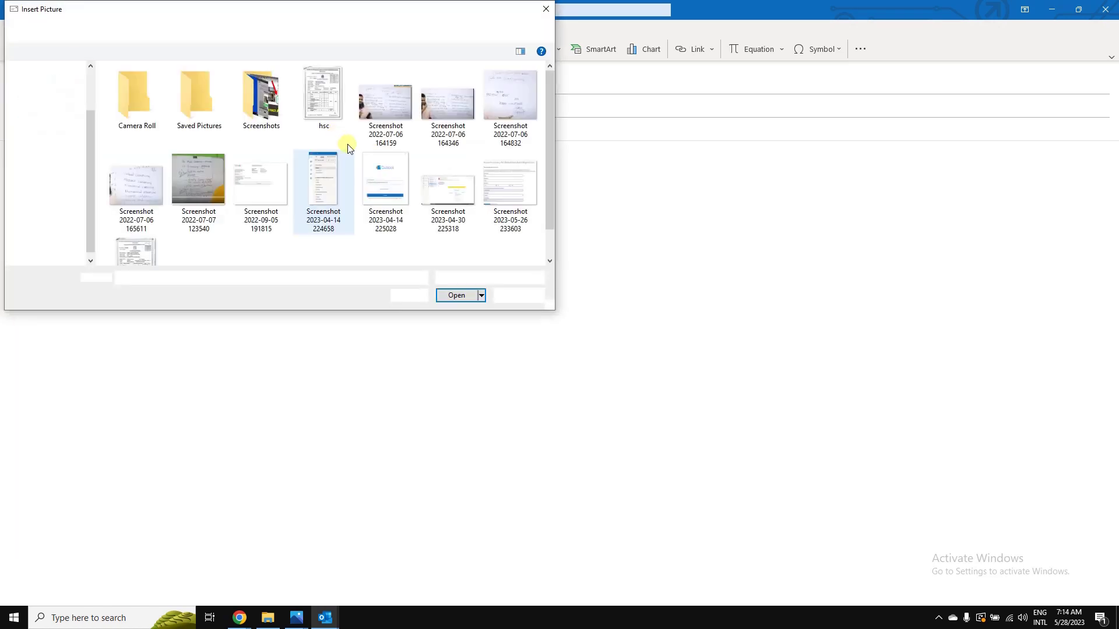
double_click(271, 114)
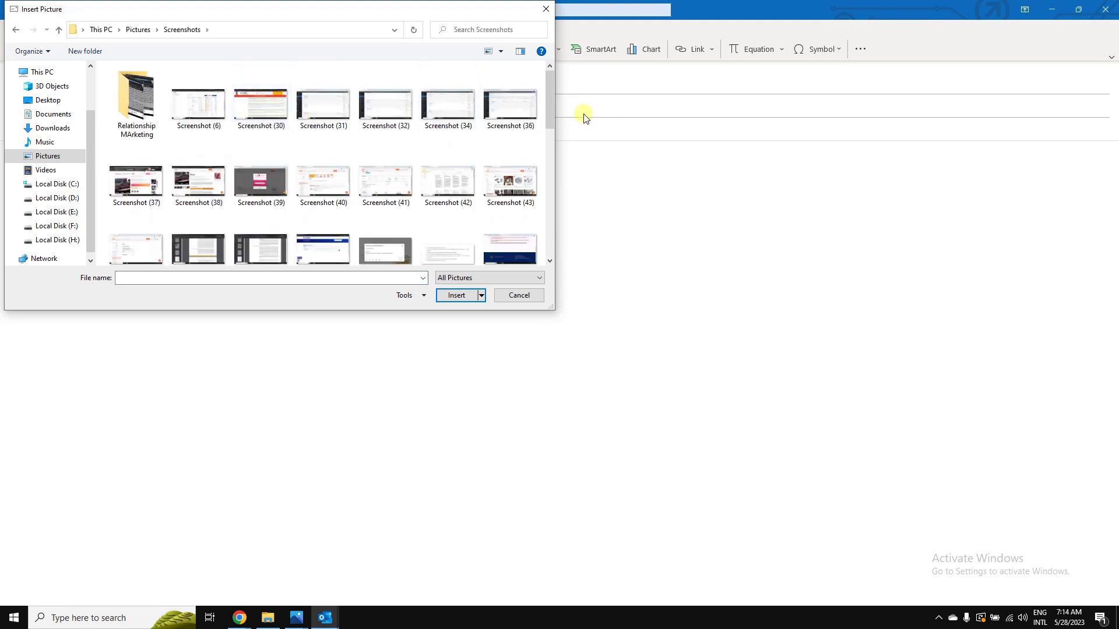
left_click_drag(550, 123, 507, 225)
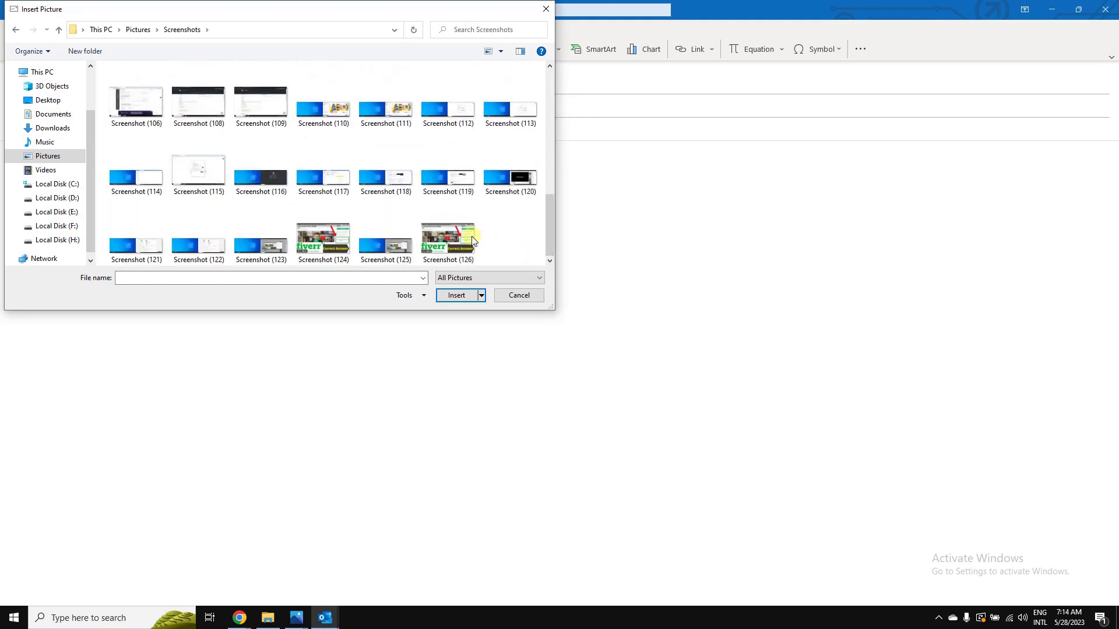
left_click(457, 246)
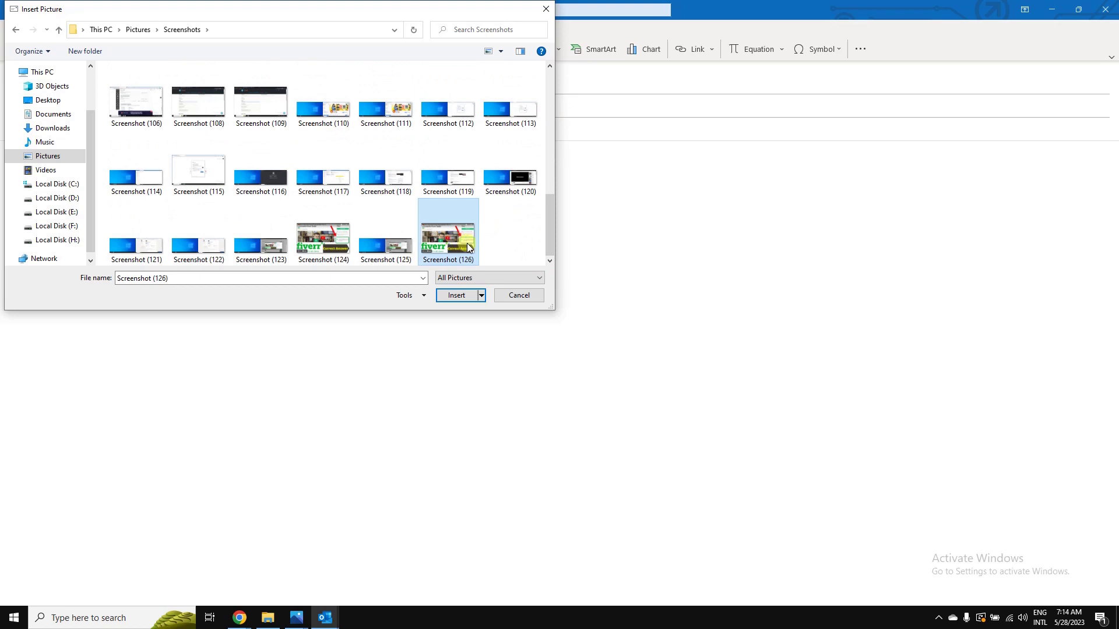
left_click(461, 297)
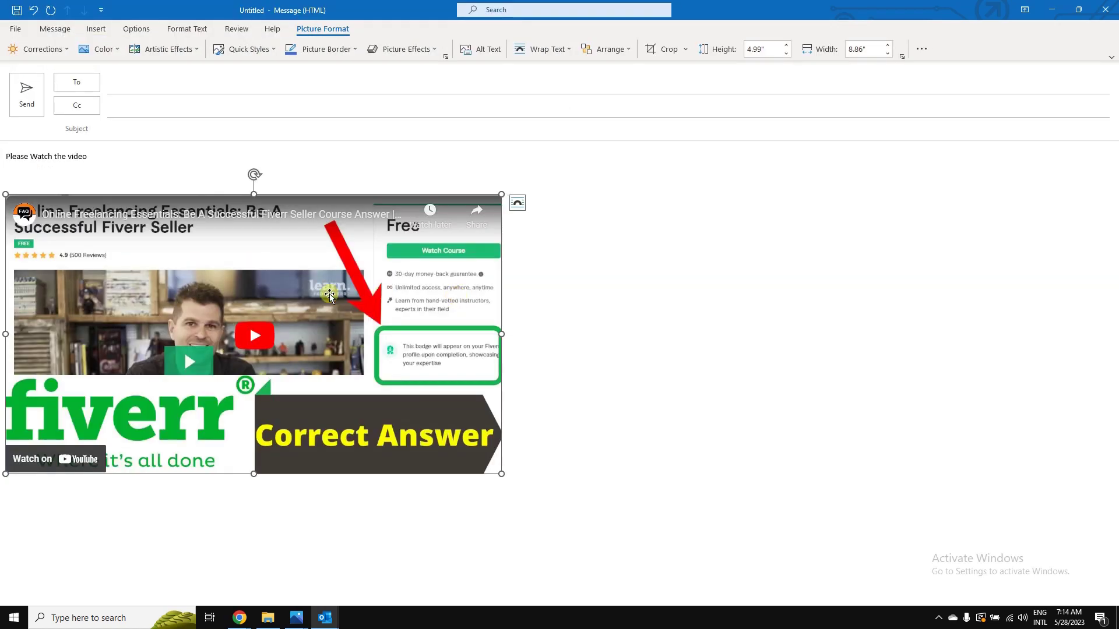
- Center the Fiverr thumbnail image in the message, then return to the YouTube page
left_click(610, 220)
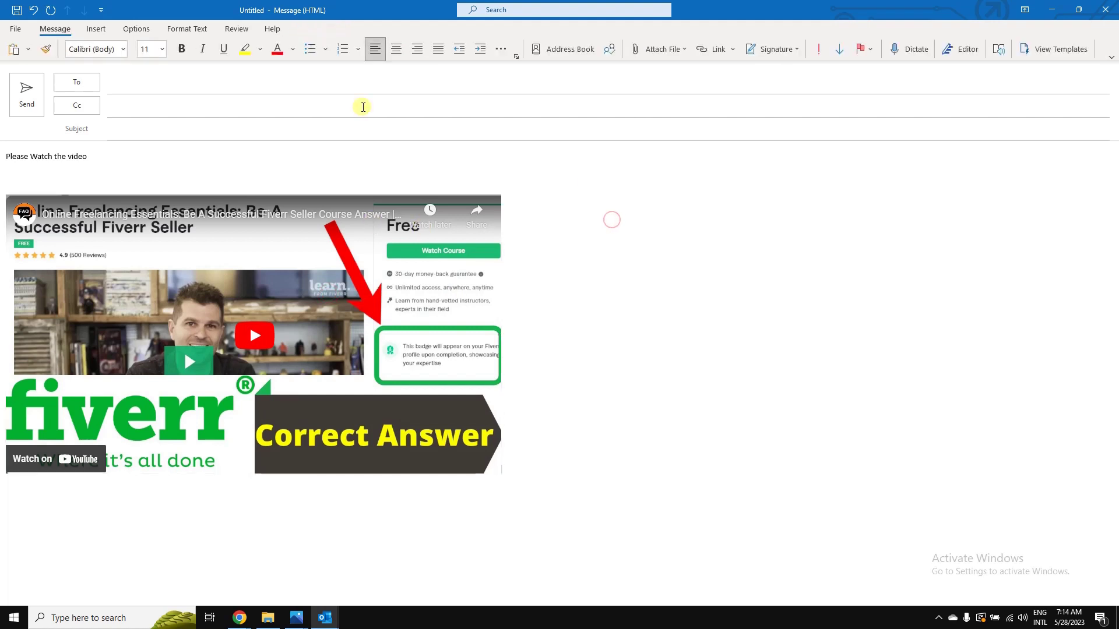
left_click(403, 51)
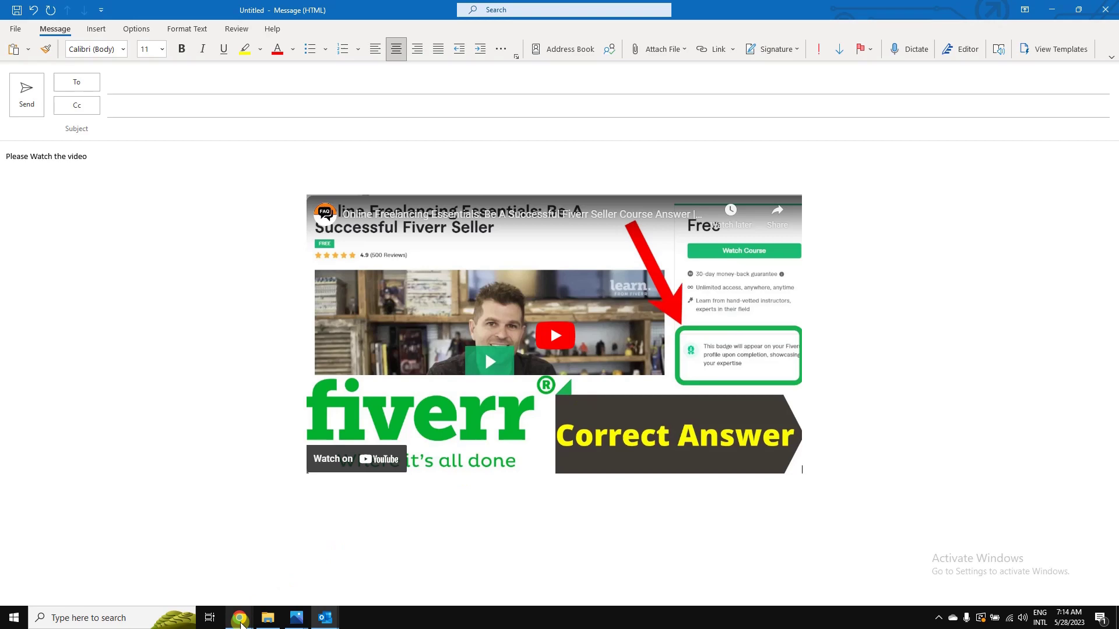
left_click(290, 561)
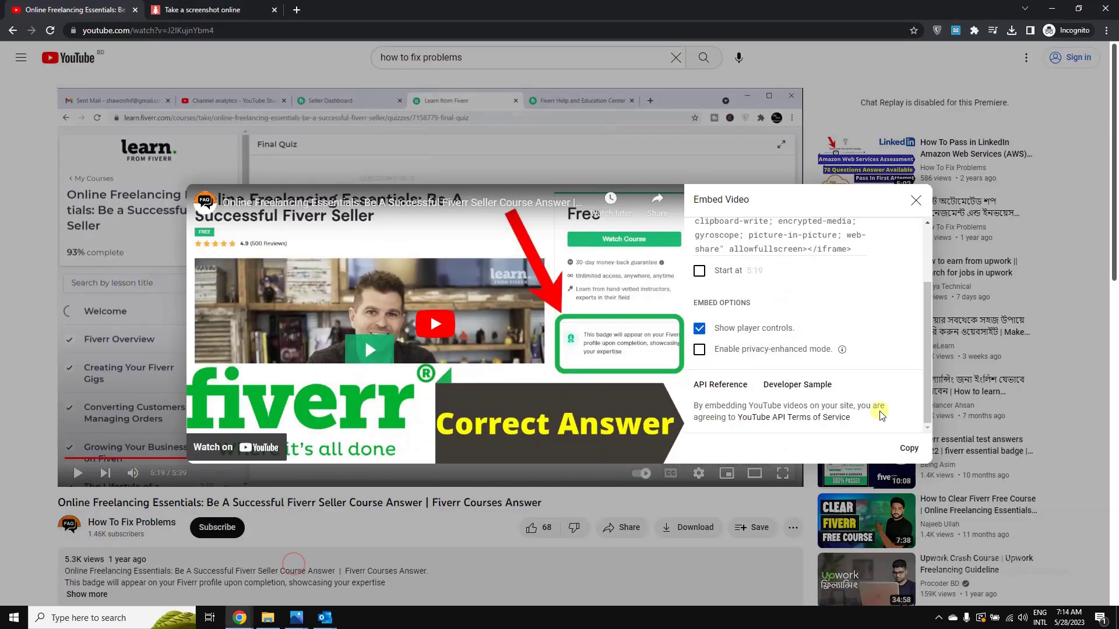
- Close the Embed dialog and copy the video's short share link to the clipboard
left_click(915, 202)
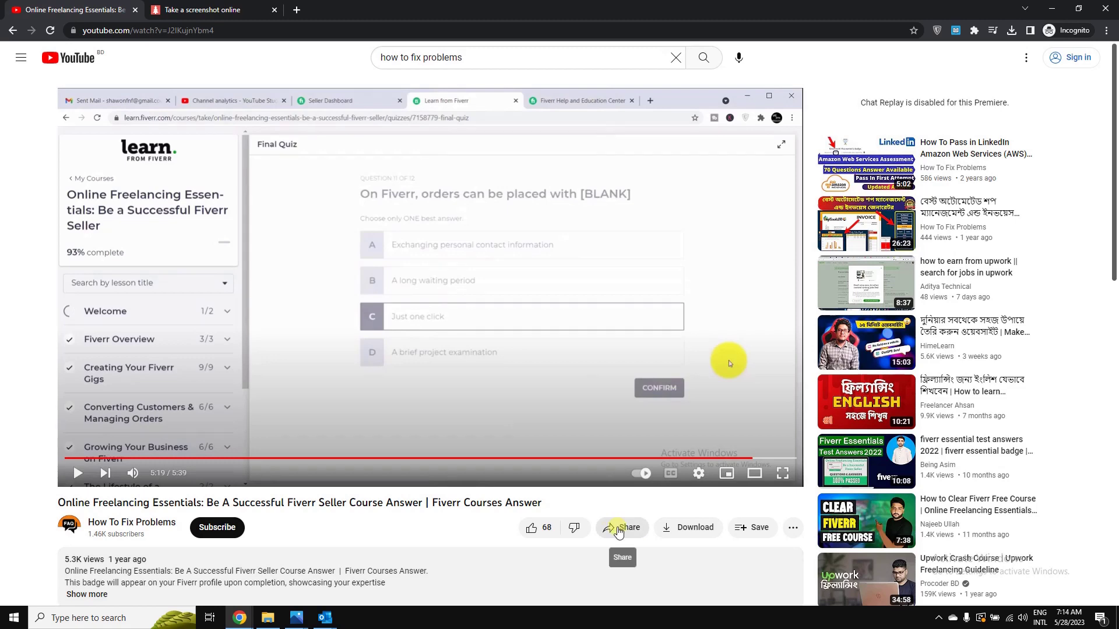
left_click(618, 527)
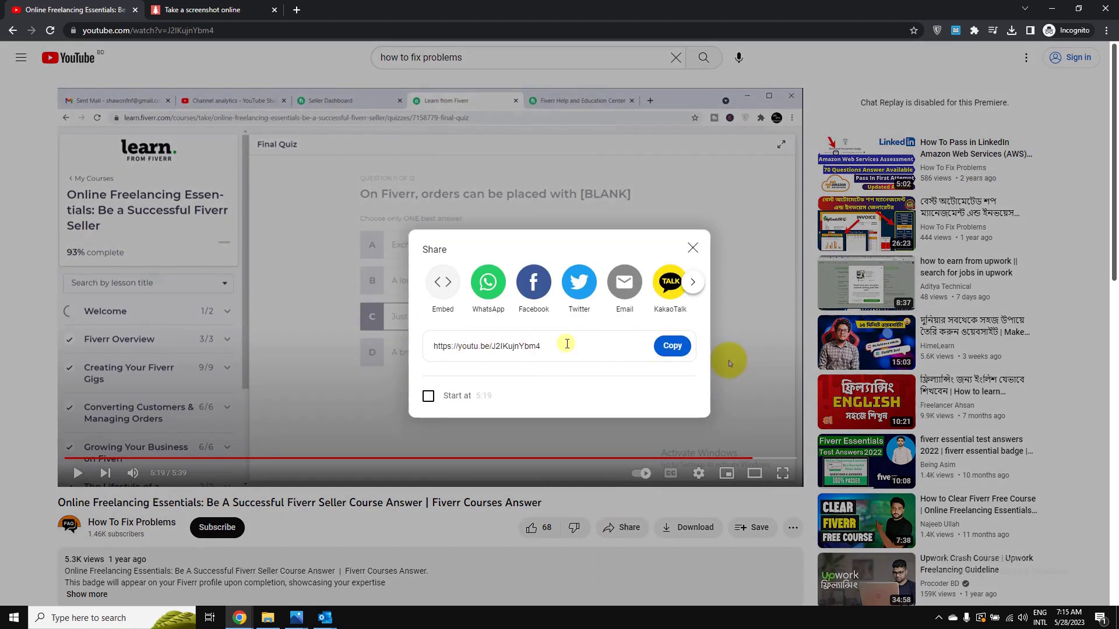
left_click(672, 348)
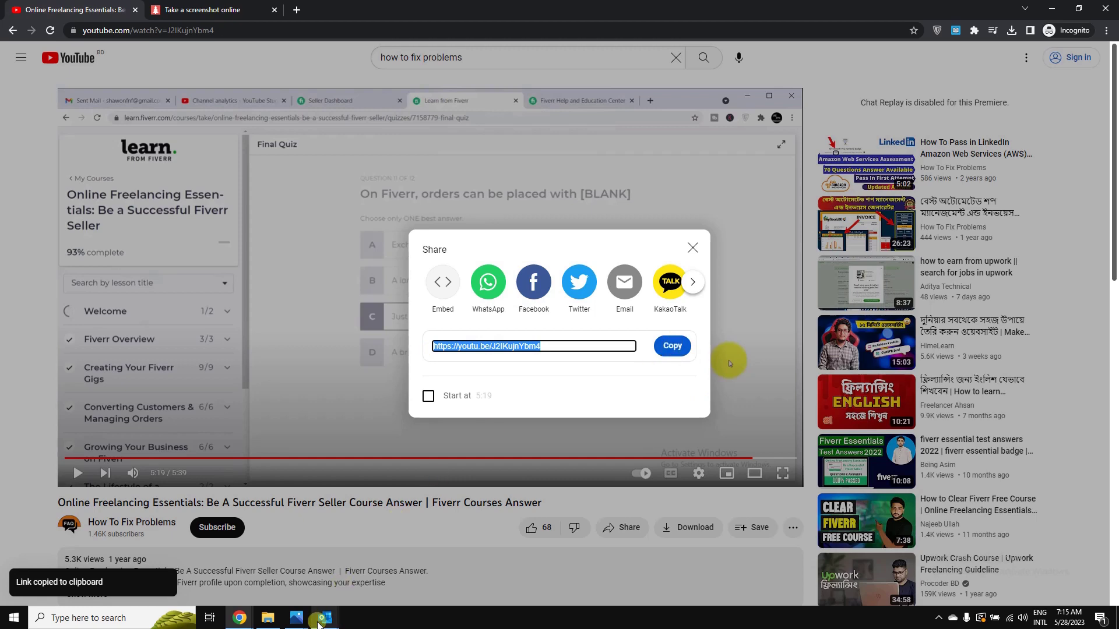
left_click(291, 572)
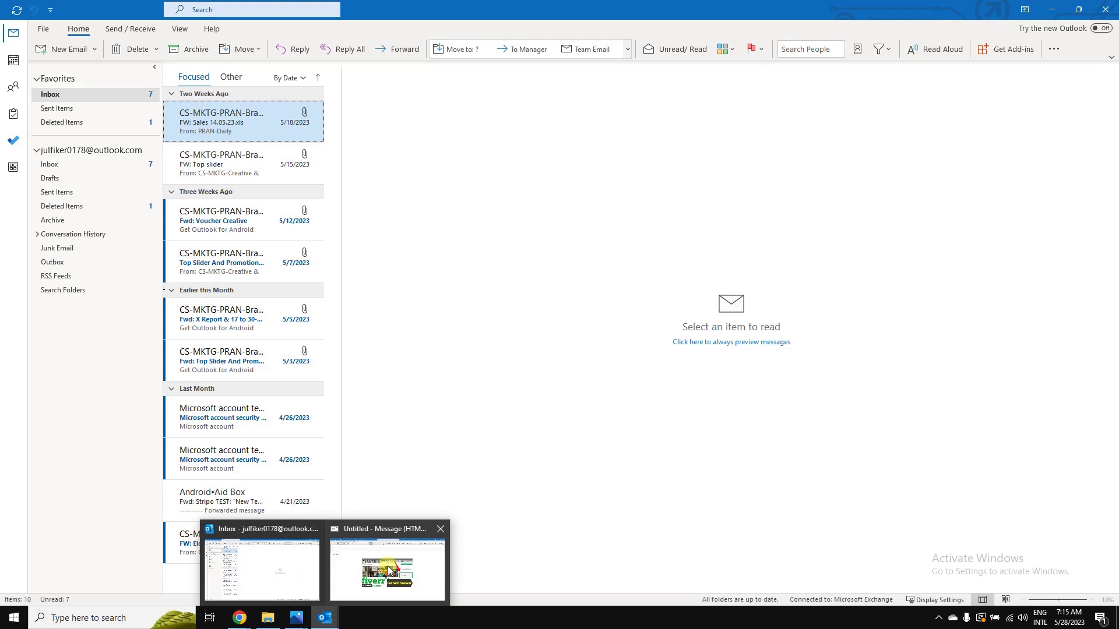
- Hyperlink the draft's thumbnail image to the pasted youtu.be video address
left_click(390, 570)
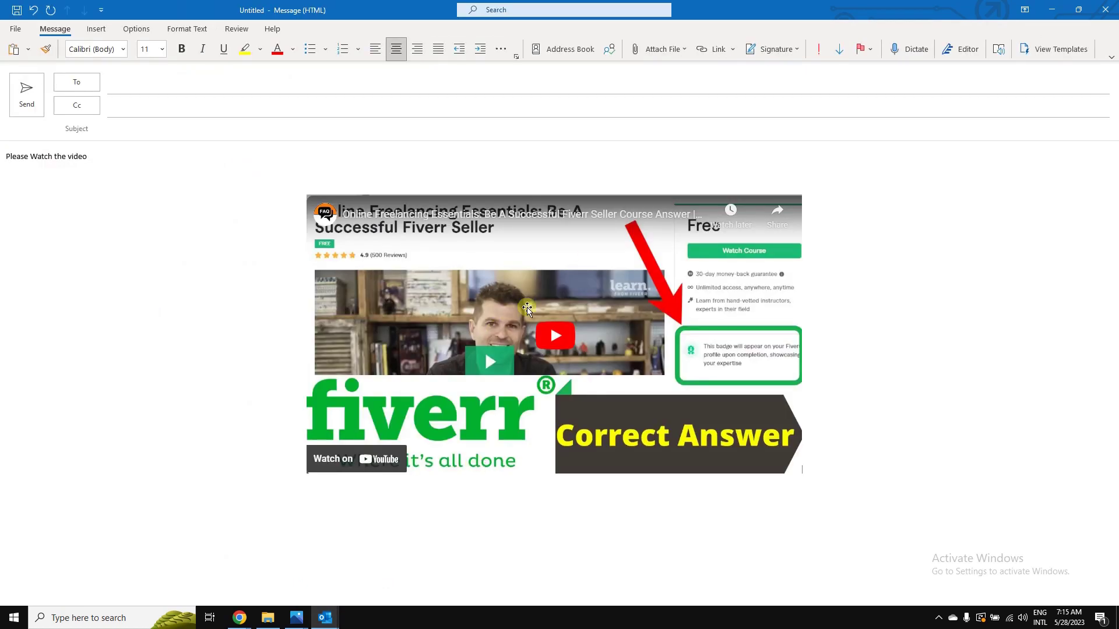
left_click(580, 269)
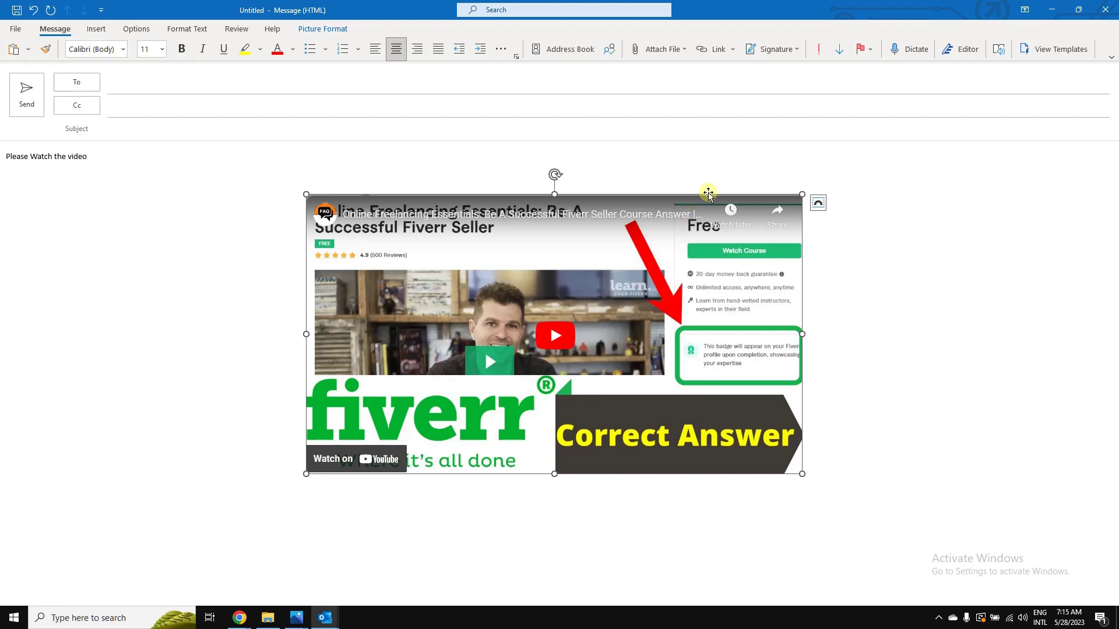
left_click(733, 50)
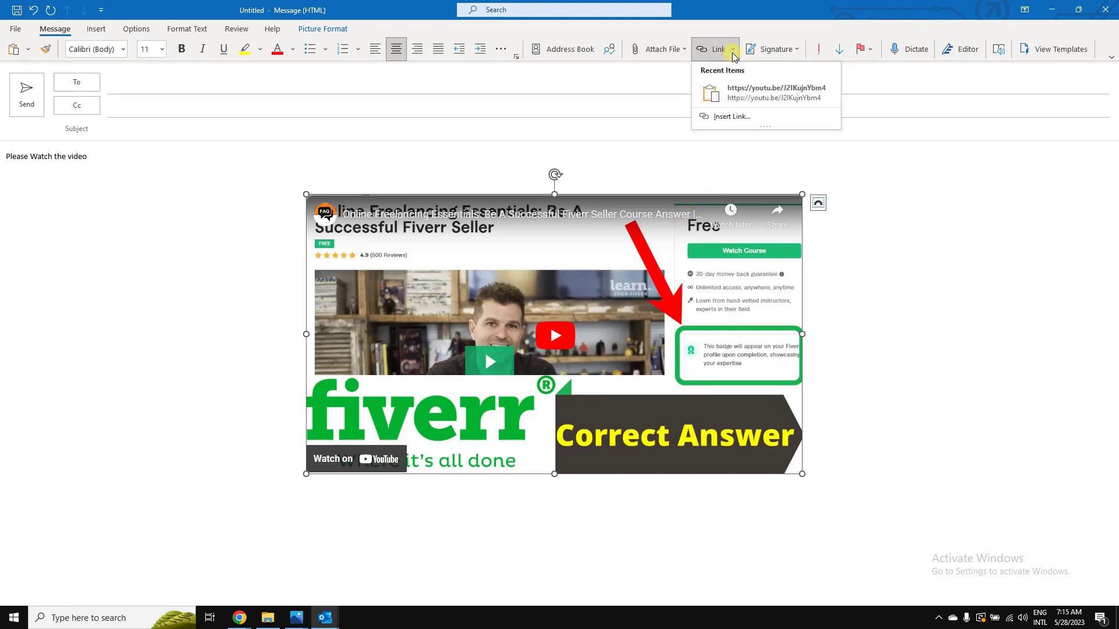
left_click(733, 117)
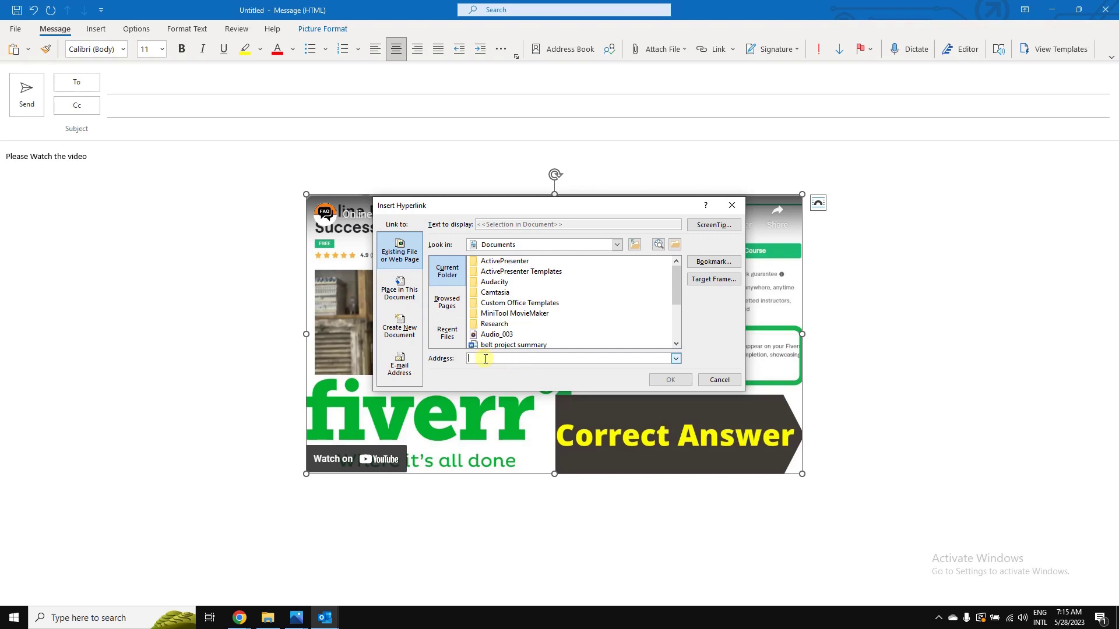
key("ctrl+v")
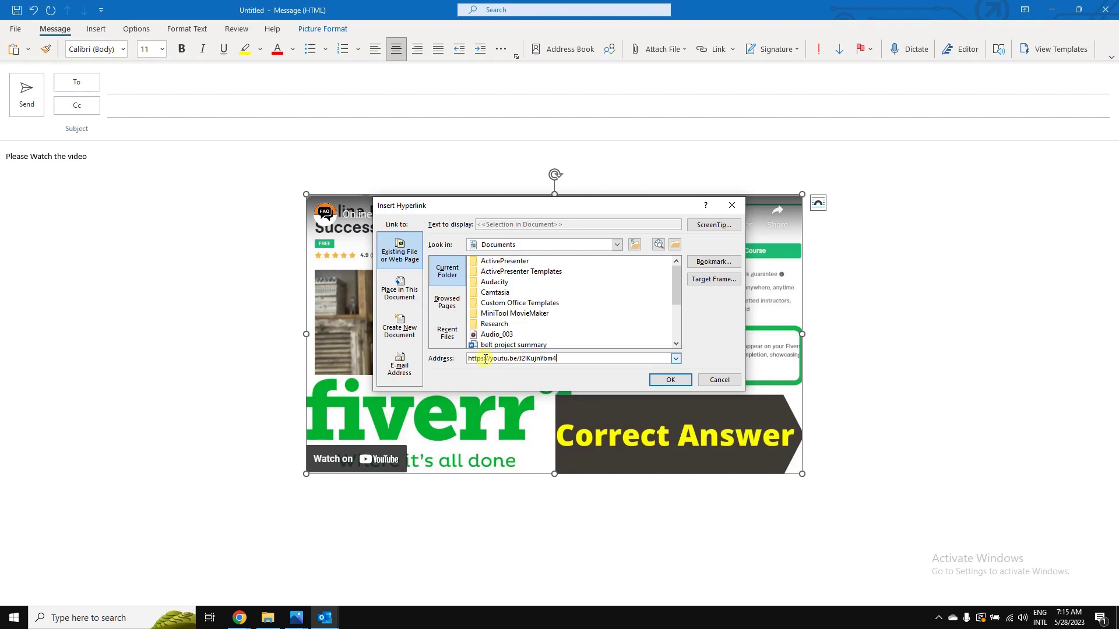
left_click(665, 380)
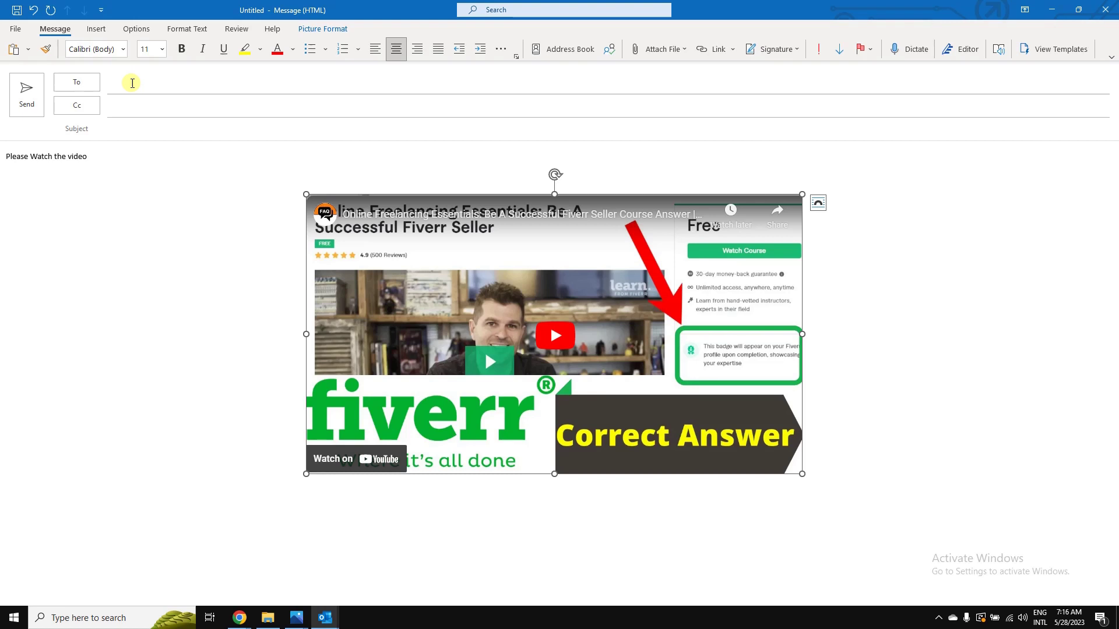
- Address the email to the suggested CS-MKTG recipient and send it without a subject
left_click(132, 82)
left_click(130, 105)
left_click(119, 159)
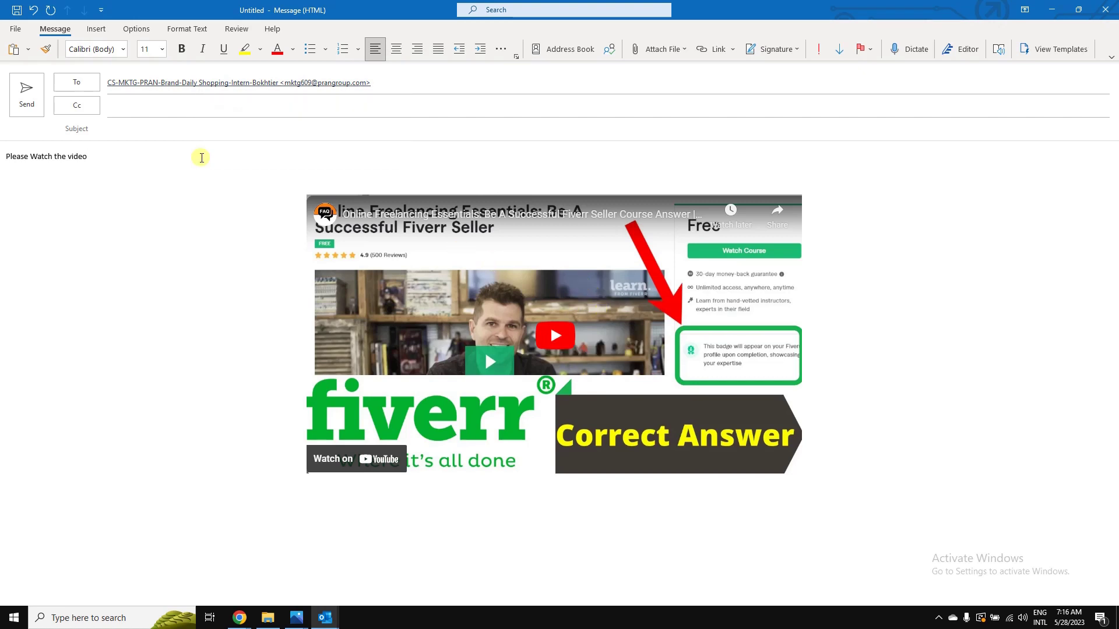
left_click(28, 97)
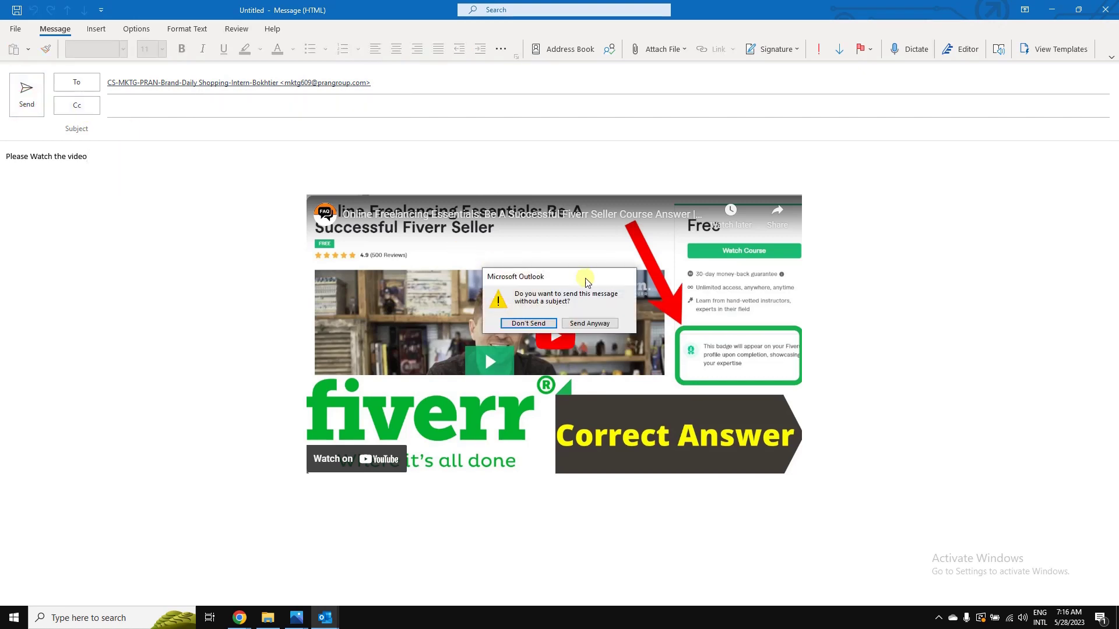
left_click(590, 324)
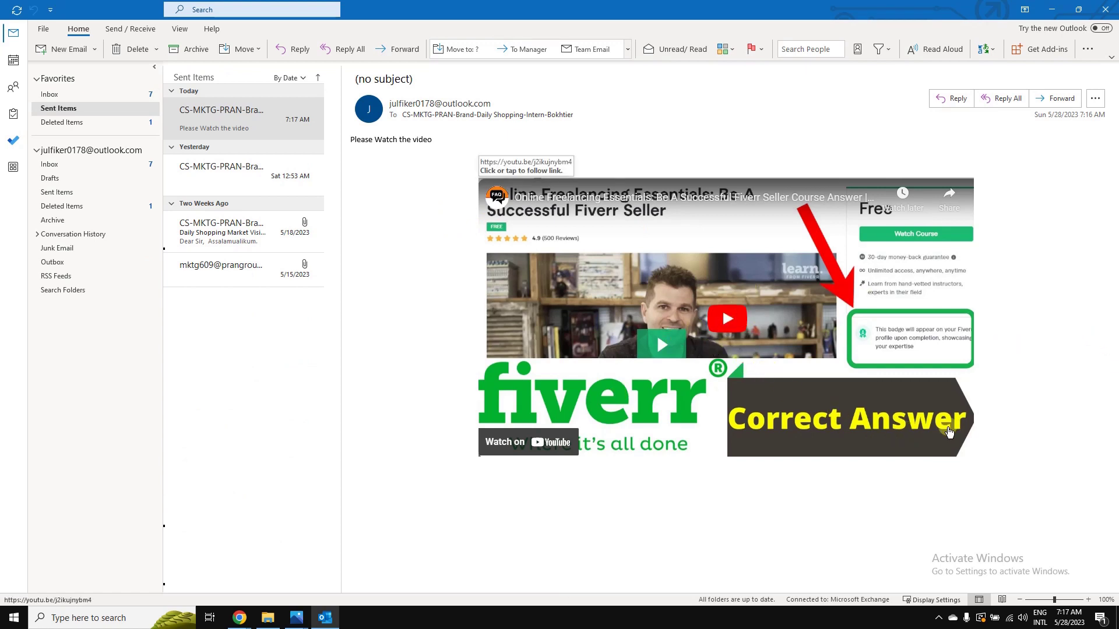
- Open the YouTube video through the linked thumbnail in the sent email
left_click(724, 318)
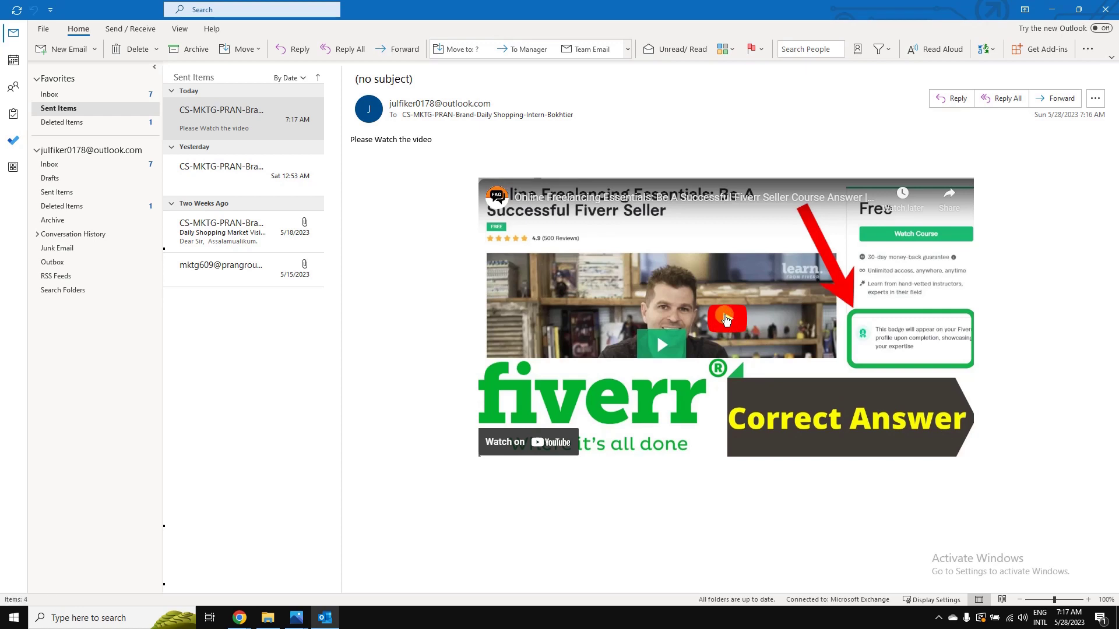